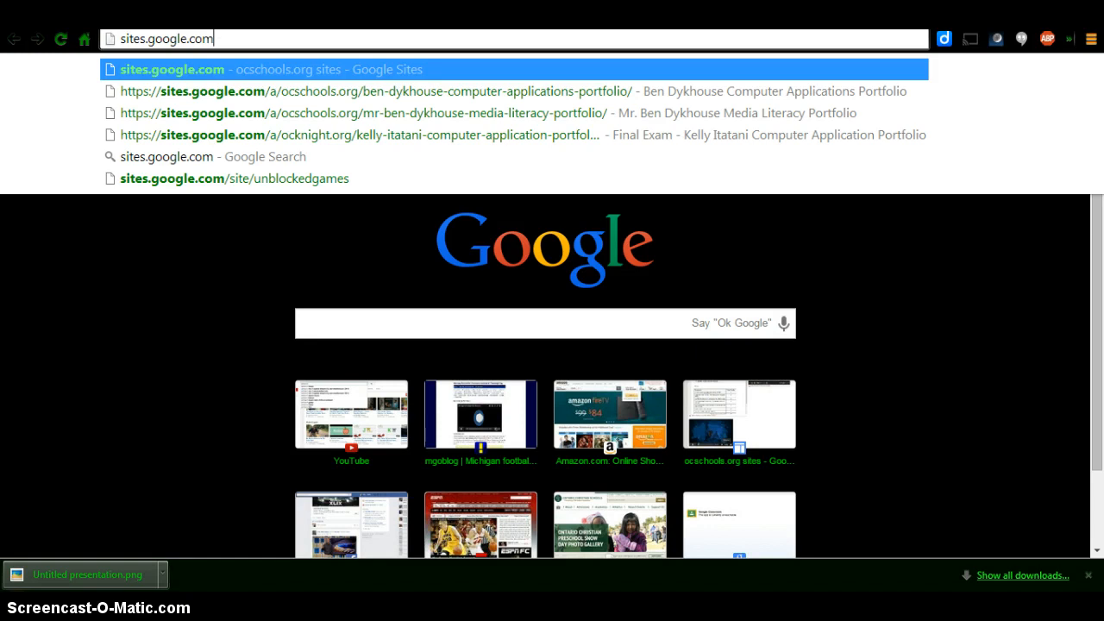
- Open sites.google.com and start creating a new site
key(Return)
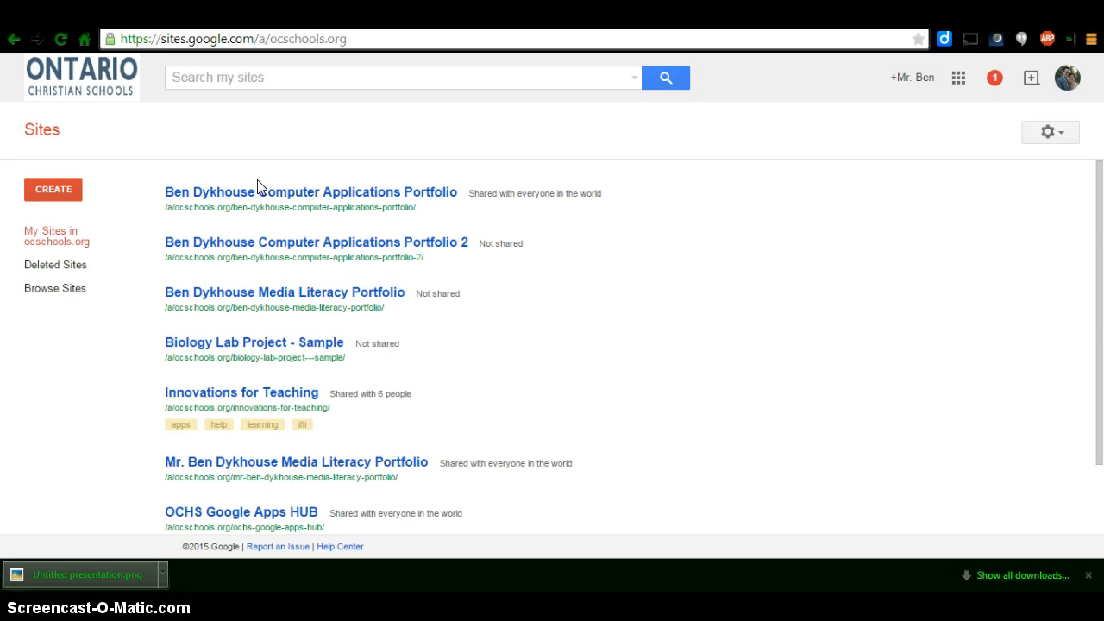
click(602, 488)
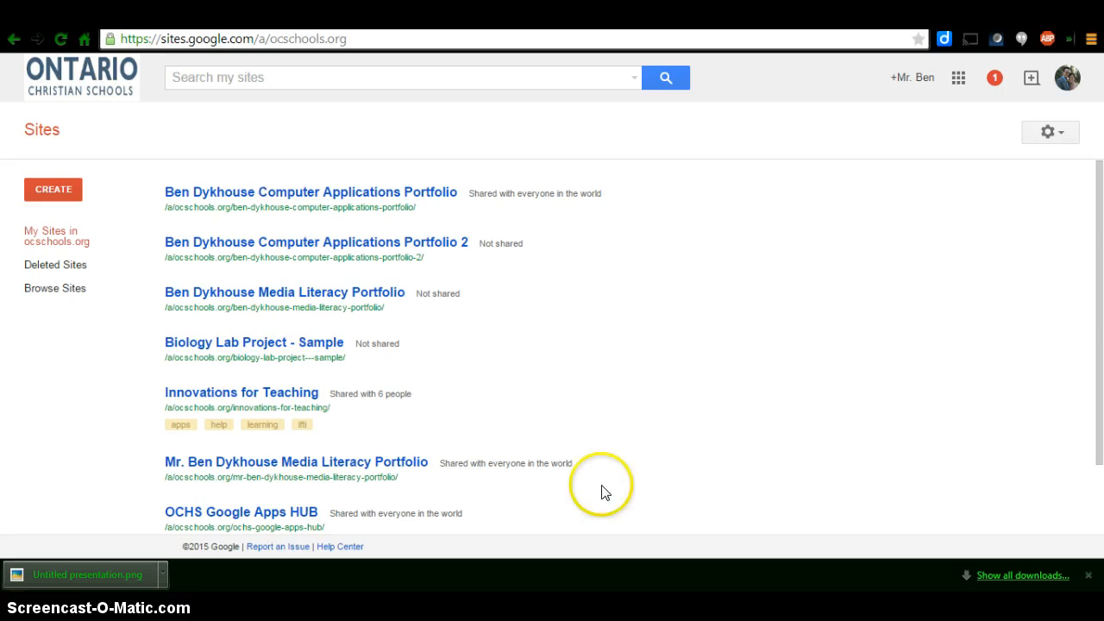
click(45, 187)
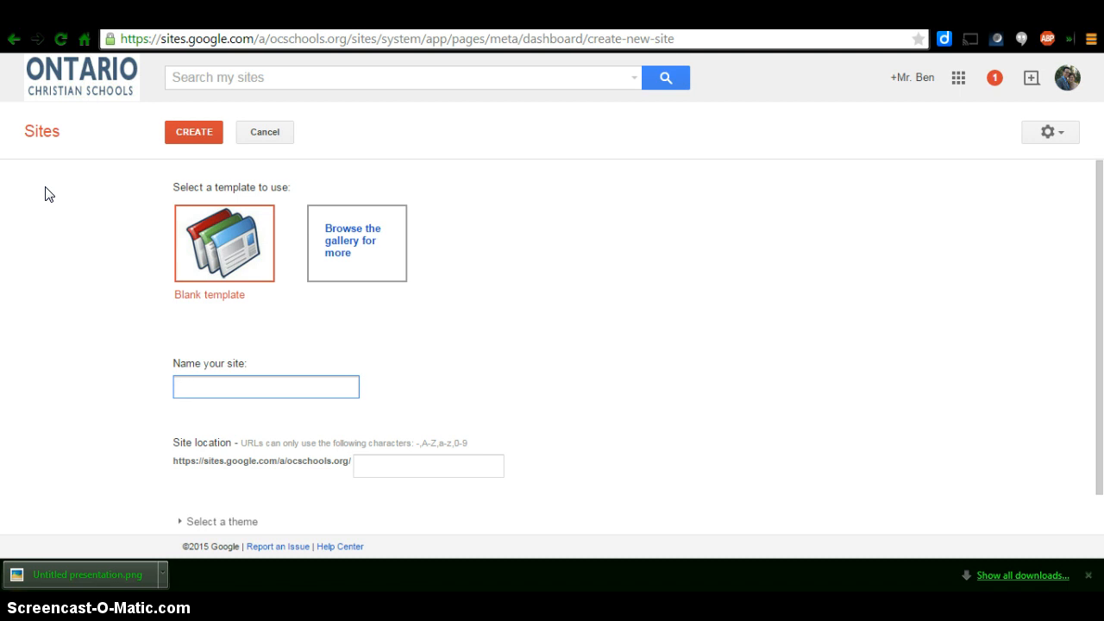
- Name the new site with the owner's full name followed by "Biology Lab Project"
text(Ben Dykhouse )
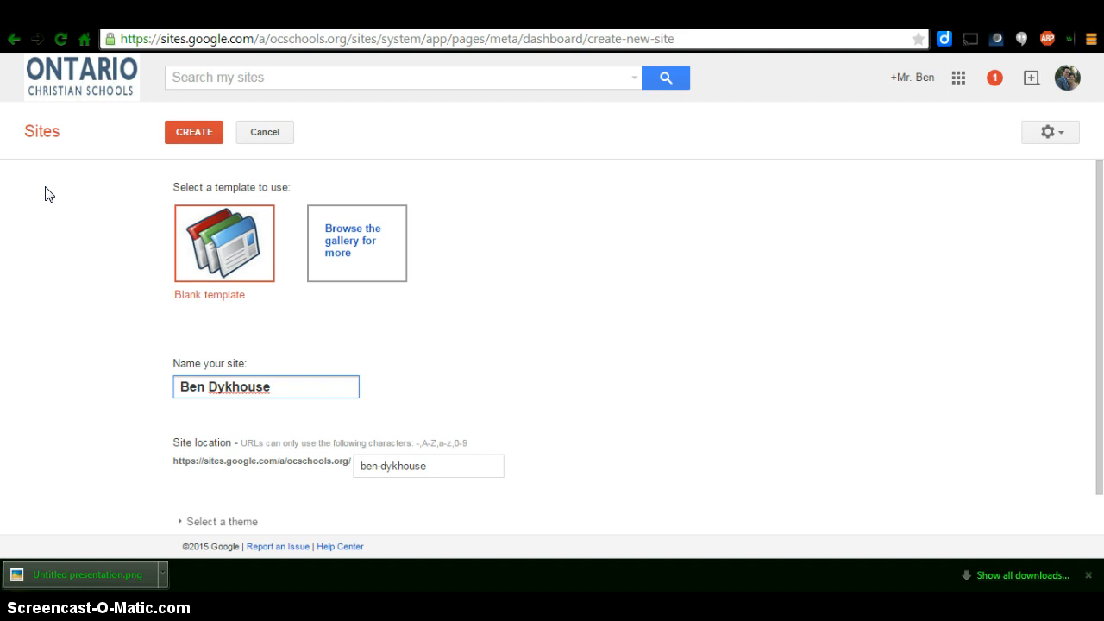
text(Biology Lab )
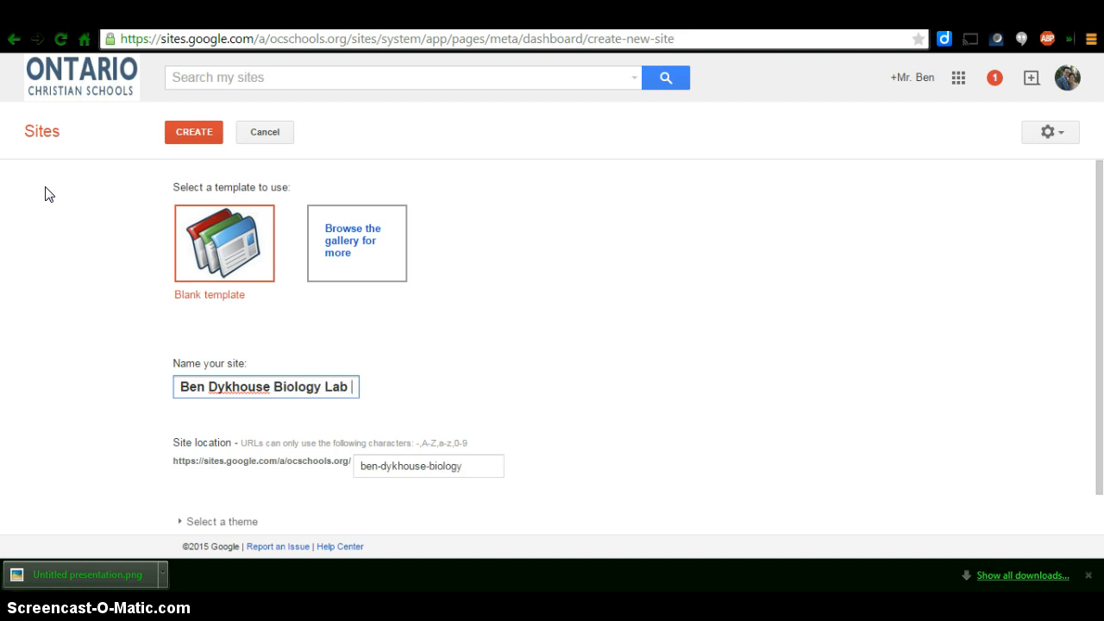
text(Project)
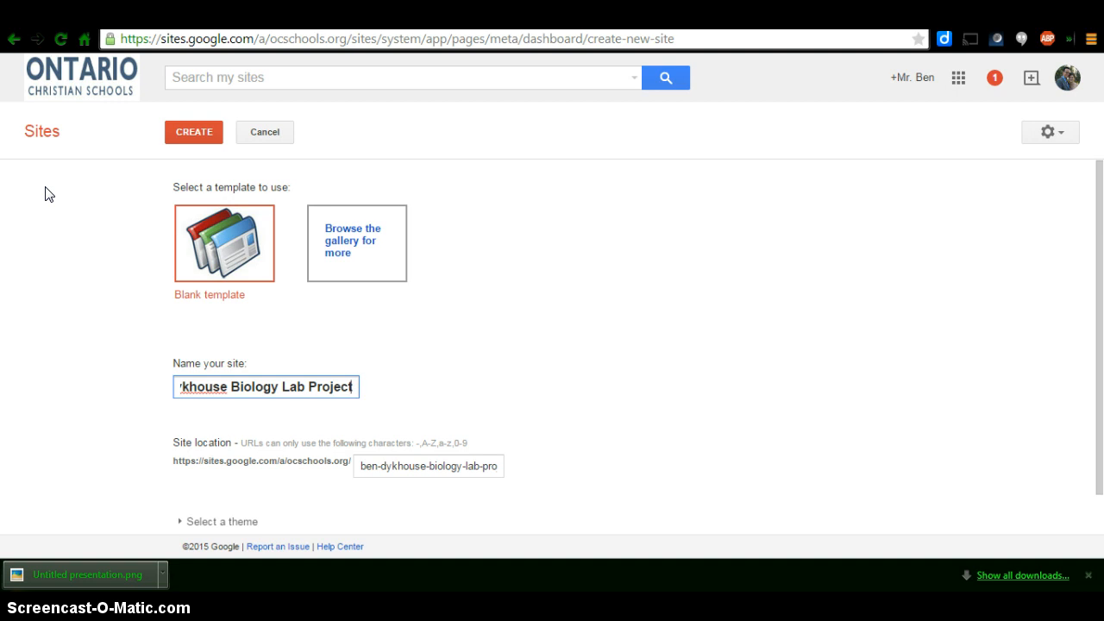
click(76, 340)
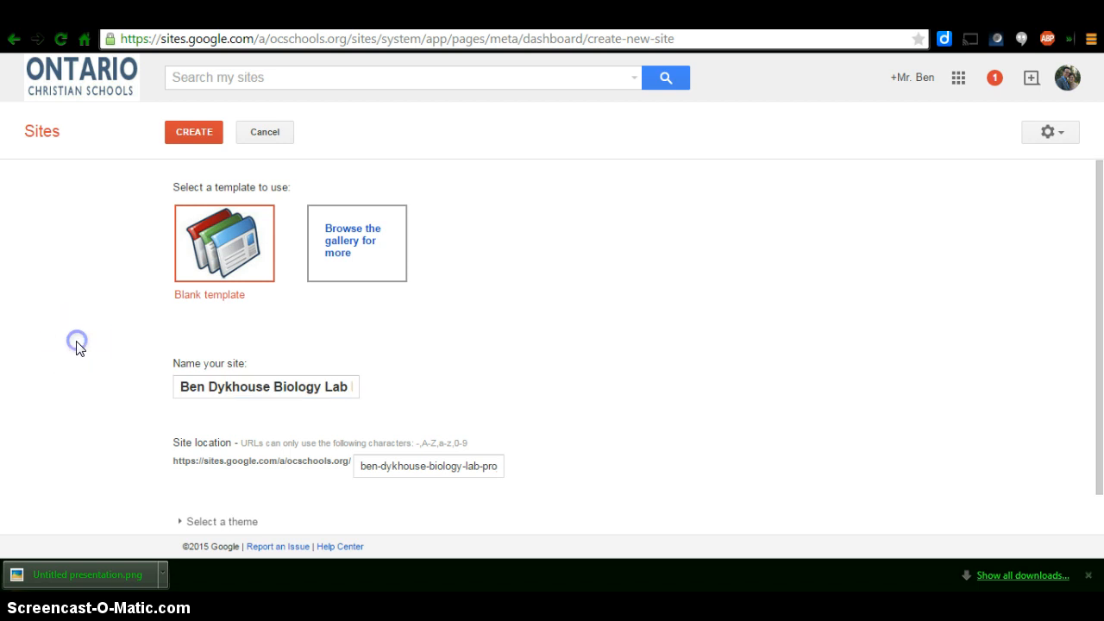
- Choose the Open Sky theme for the new site and create the site
click(231, 519)
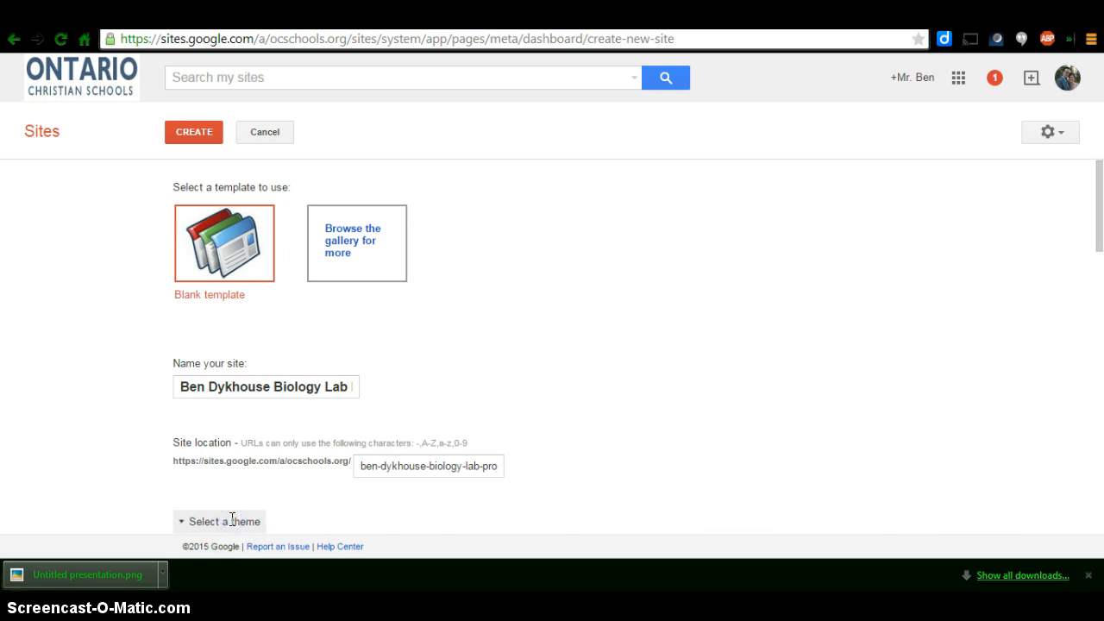
click(181, 523)
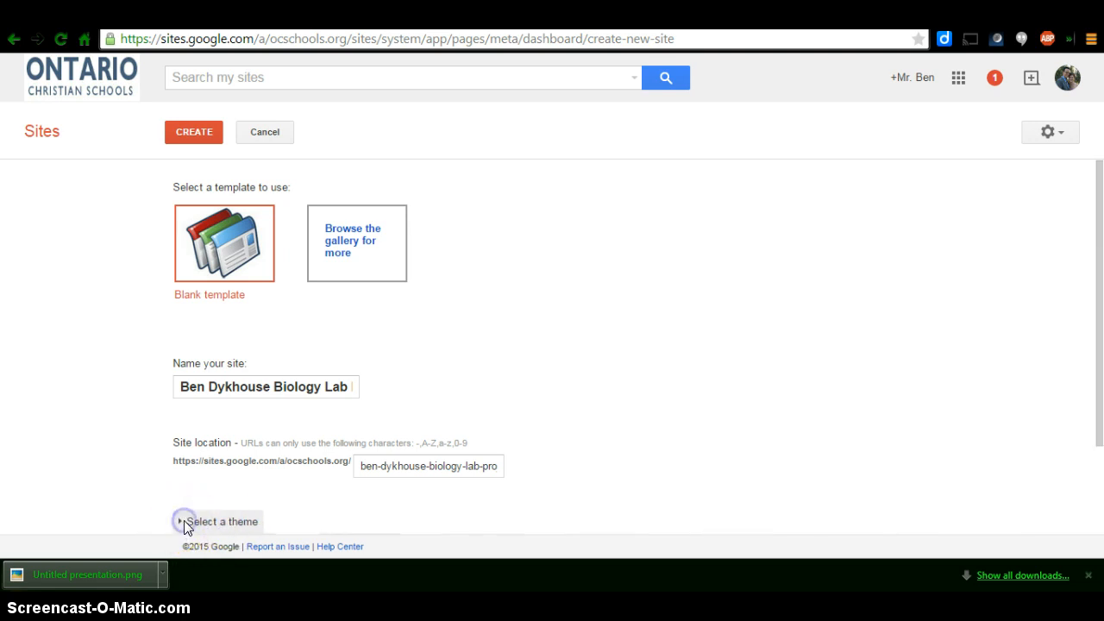
scroll(128, 459, down, 1)
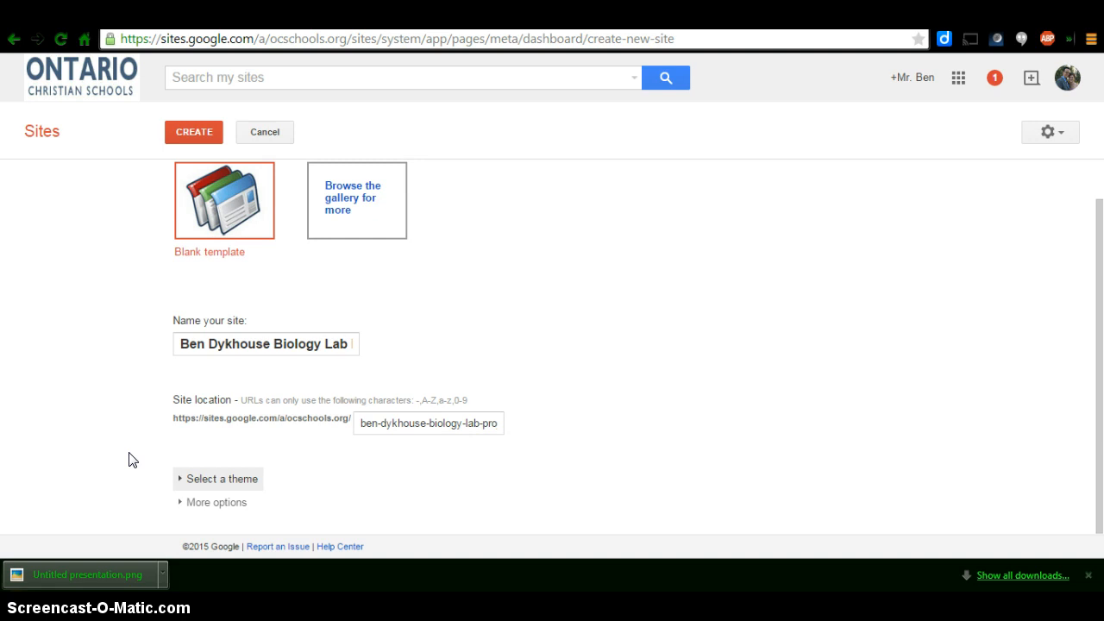
click(227, 478)
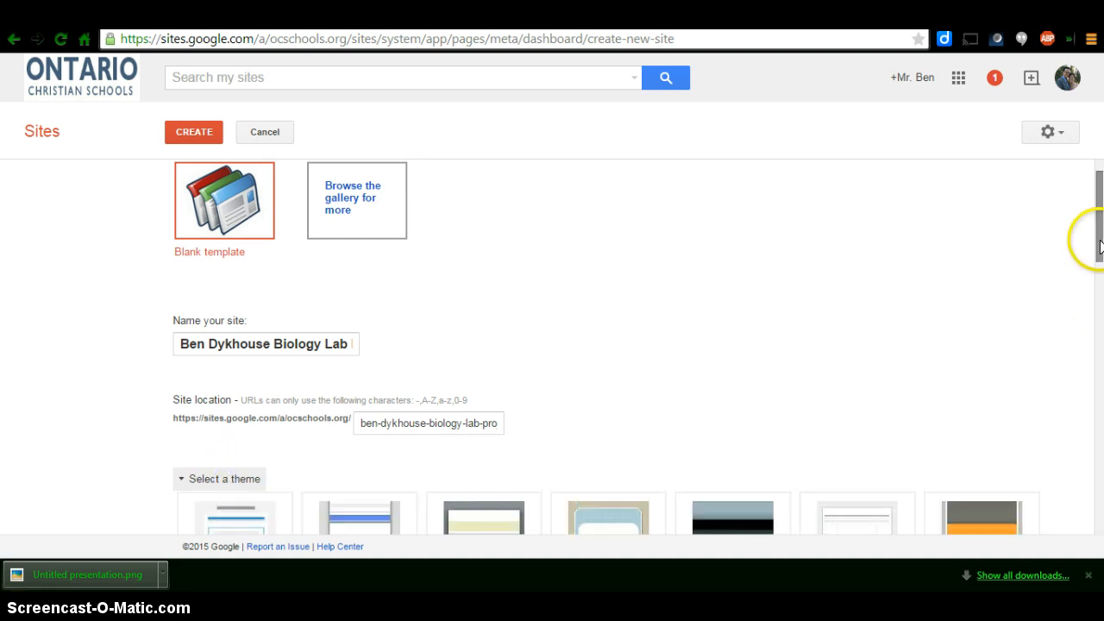
drag(1099, 247, 1100, 308)
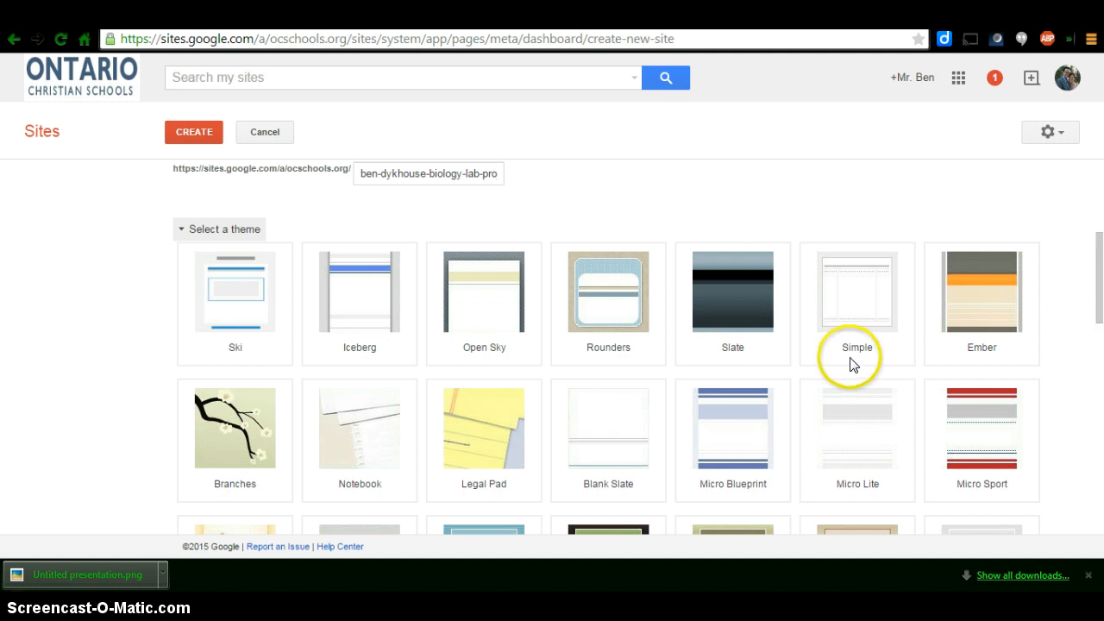
click(477, 279)
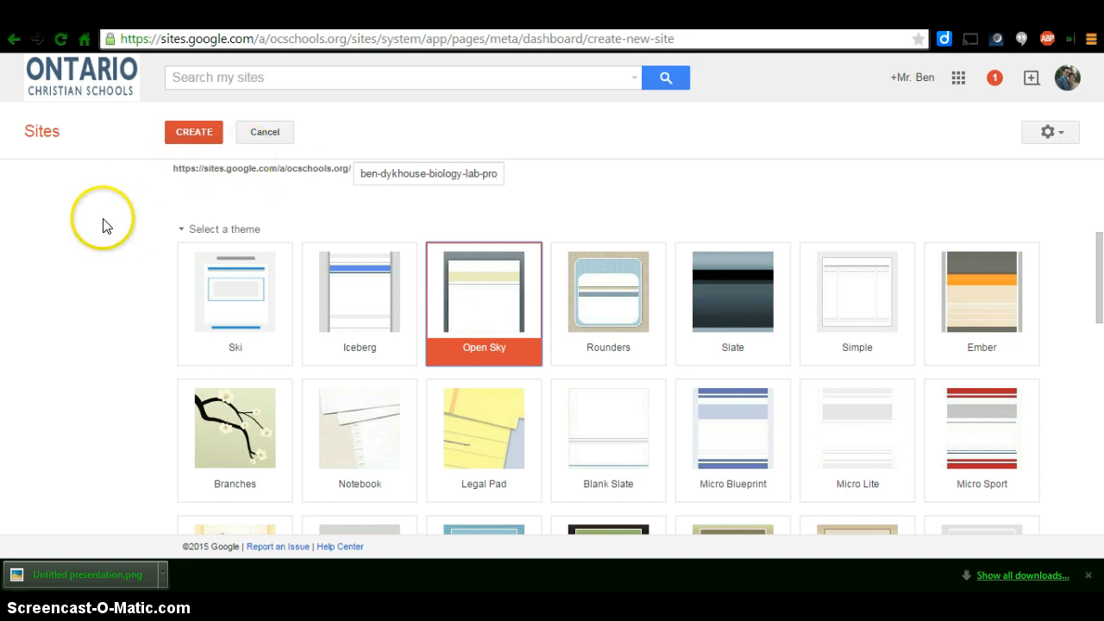
click(193, 137)
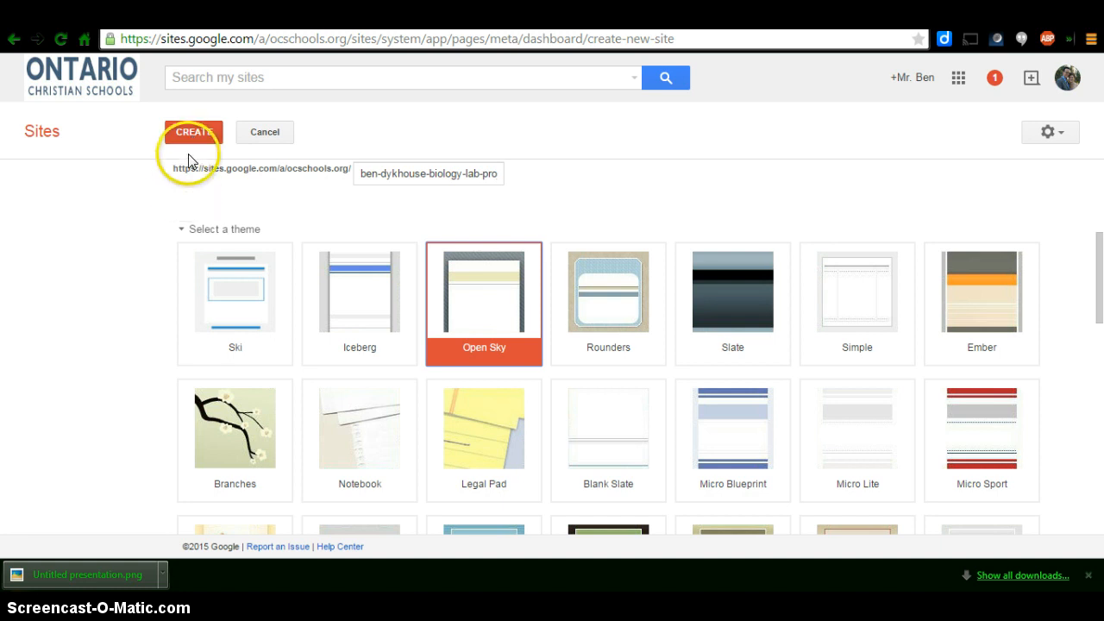
click(191, 134)
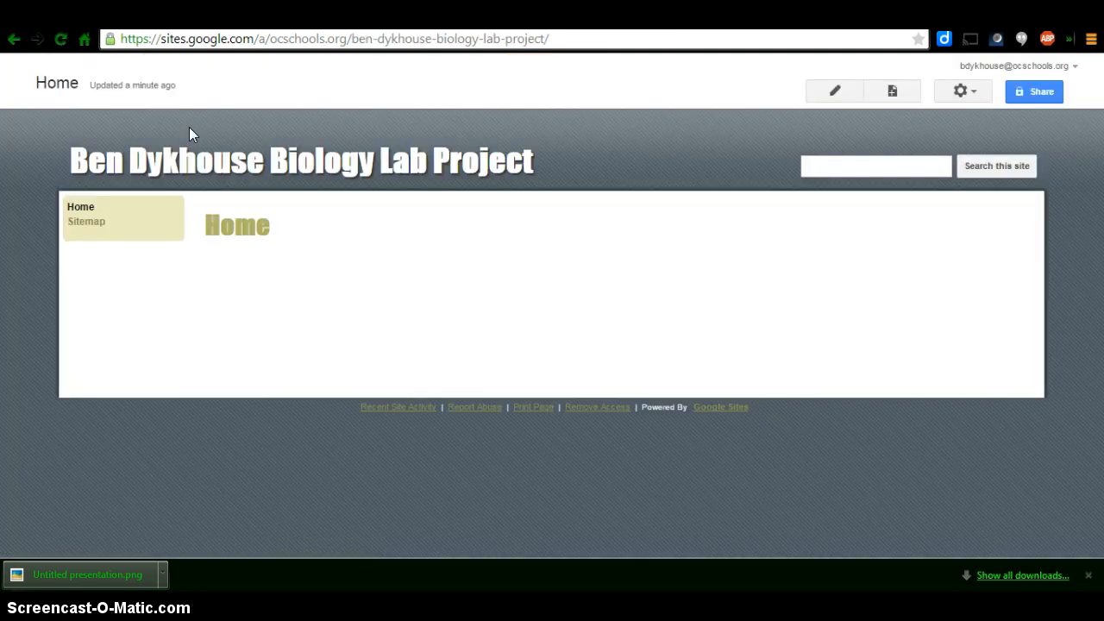
click(222, 169)
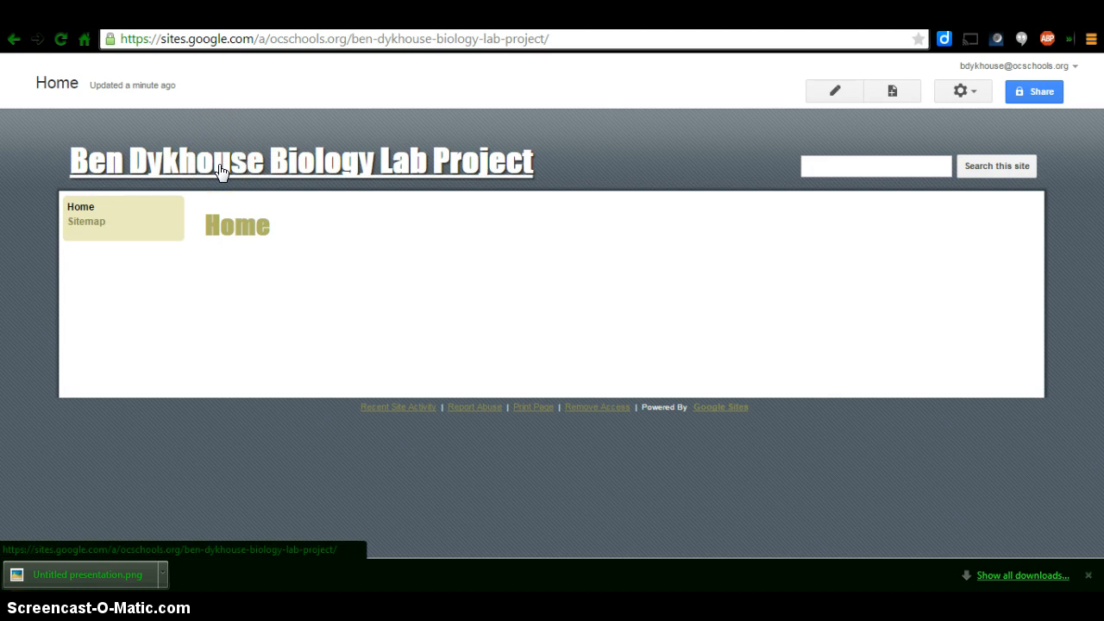
click(475, 170)
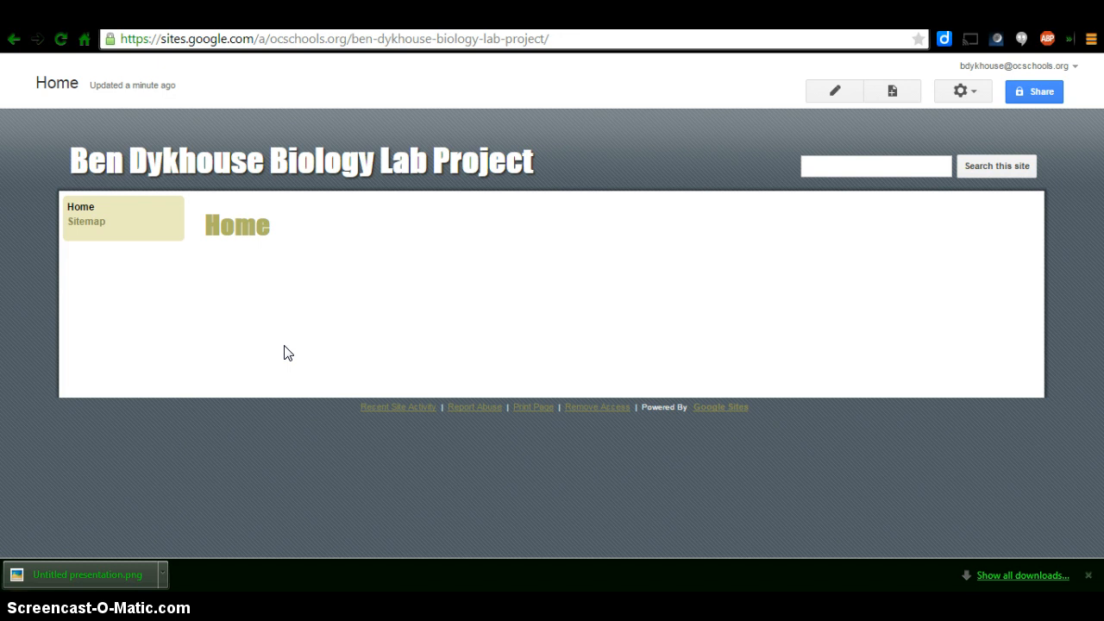
- Edit the home page and replace its title with "The Effect of Different Color Light"
click(835, 93)
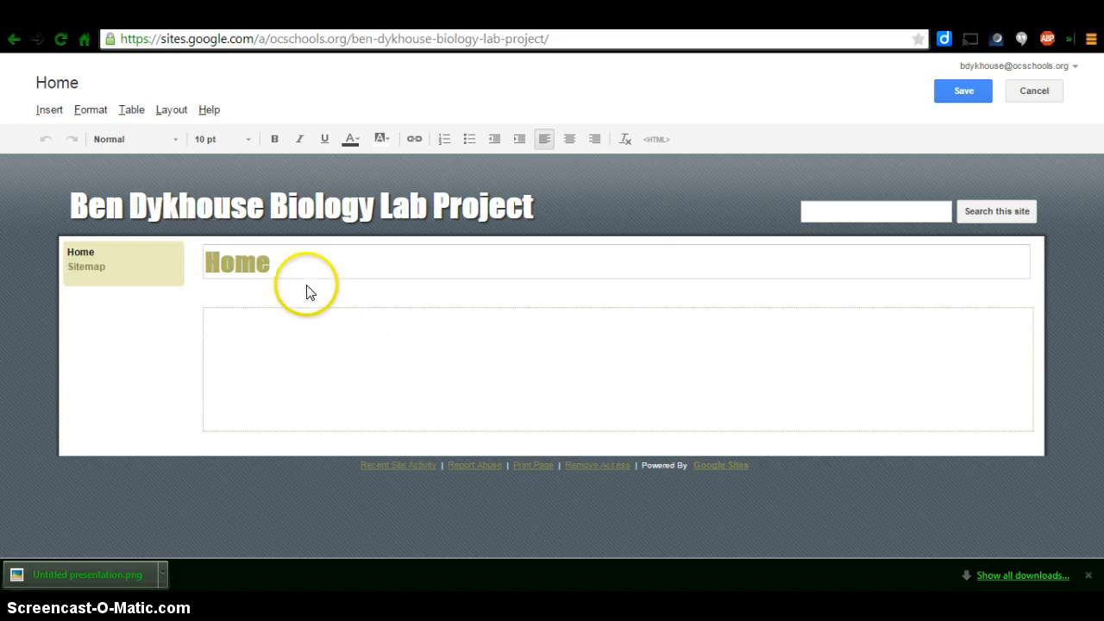
click(288, 262)
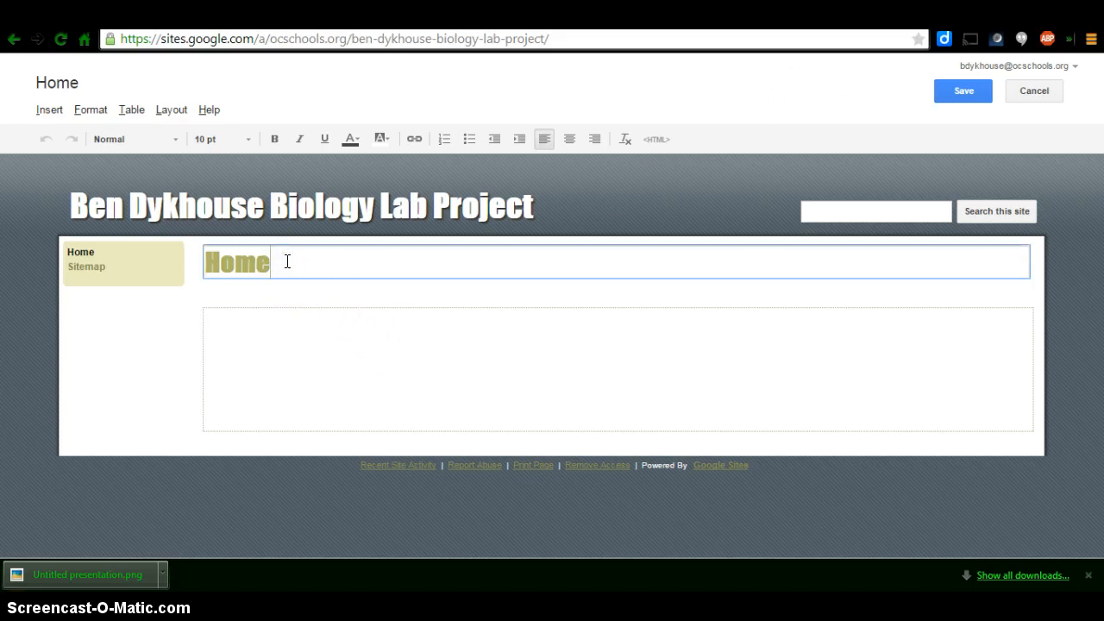
key(BackSpace)
key(BackSpace)
key(BackSpace)
key(BackSpace)
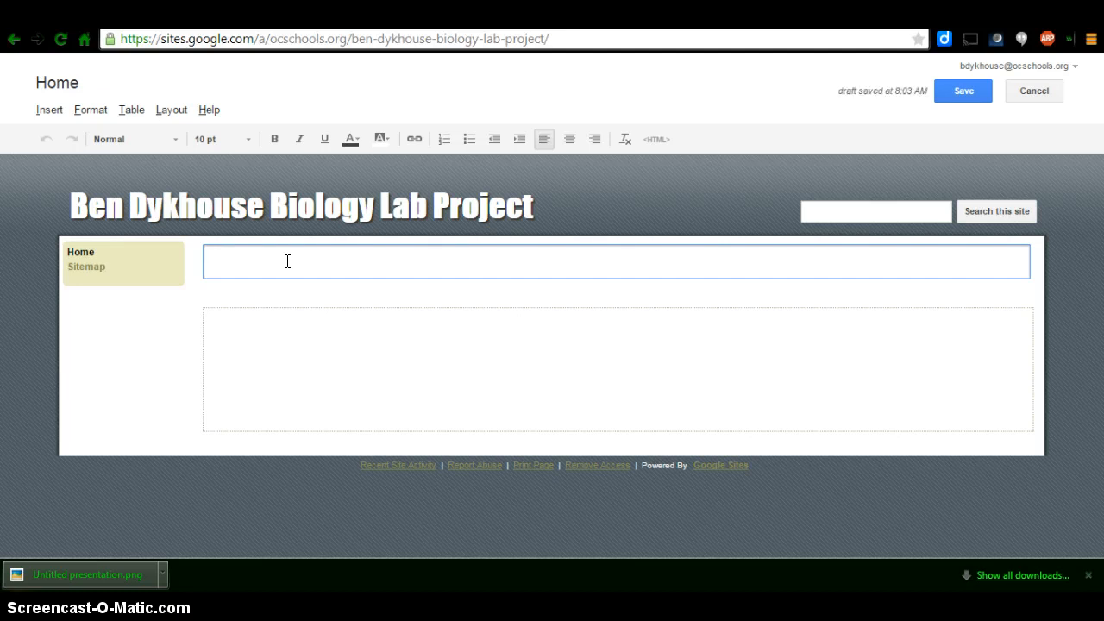
text(The Ef)
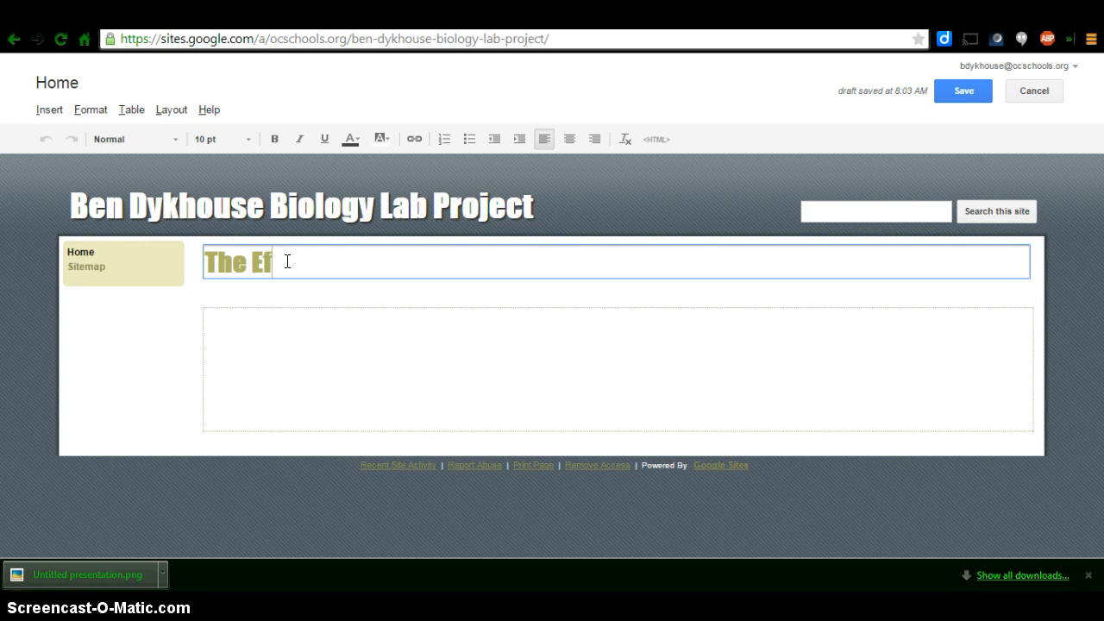
text(fect of Differe)
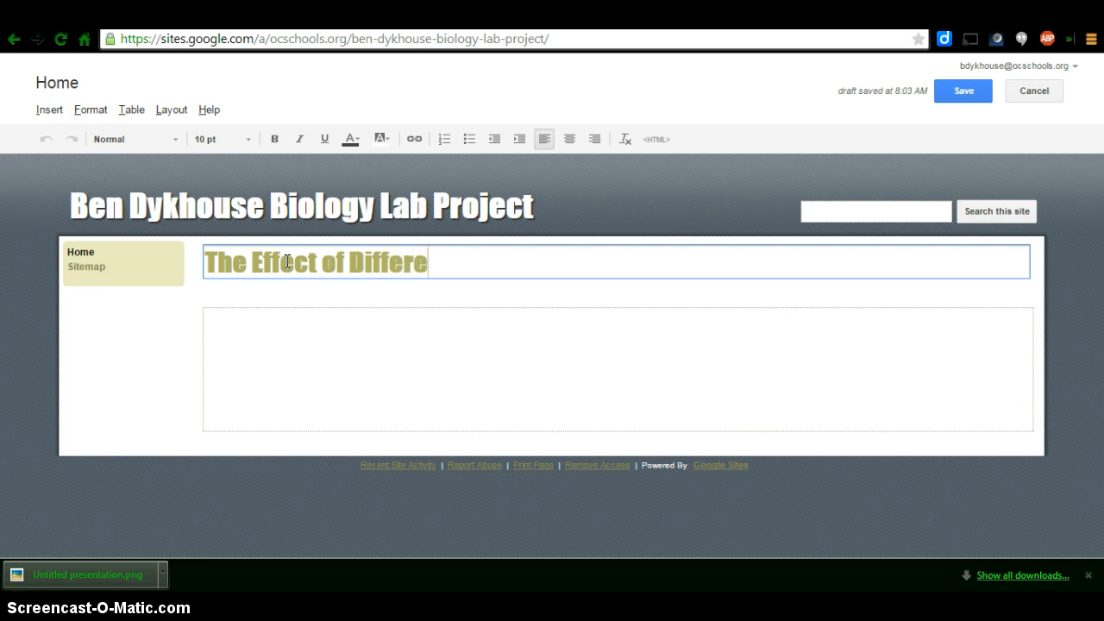
text(nt Color Light)
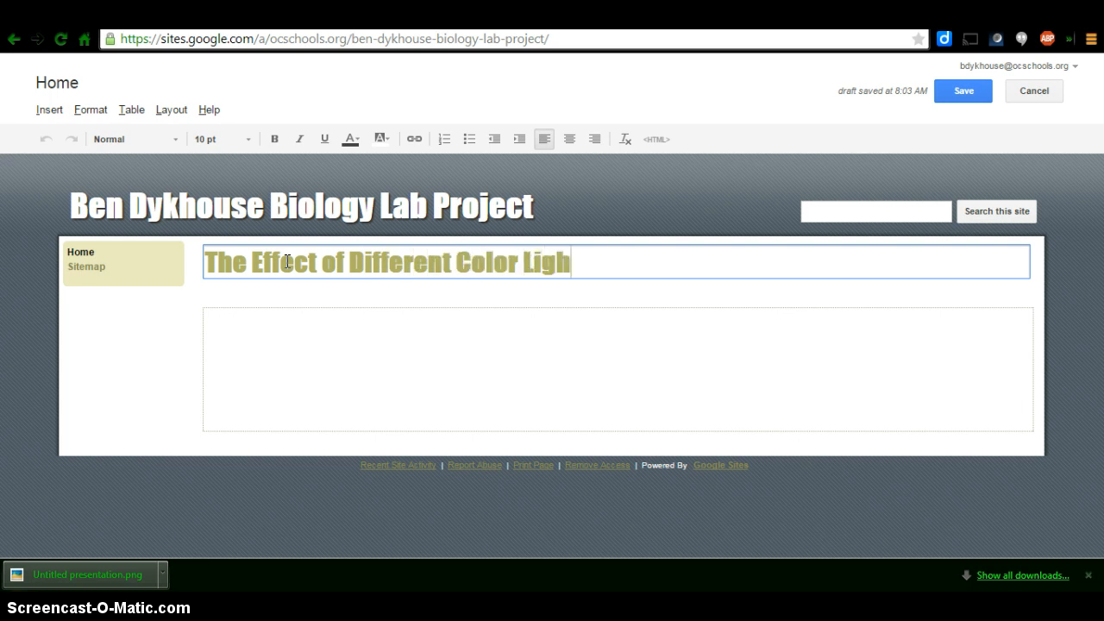
- Reword the home page title to "The Effect of Light Color on Plant" and save the page
key(BackSpace)
key(BackSpace)
key(BackSpace)
key(BackSpace)
key(BackSpace)
key(BackSpace)
key(BackSpace)
key(BackSpace)
key(BackSpace)
key(BackSpace)
key(BackSpace)
key(BackSpace)
key(BackSpace)
key(BackSpace)
key(BackSpace)
key(BackSpace)
key(BackSpace)
key(BackSpace)
key(BackSpace)
key(BackSpace)
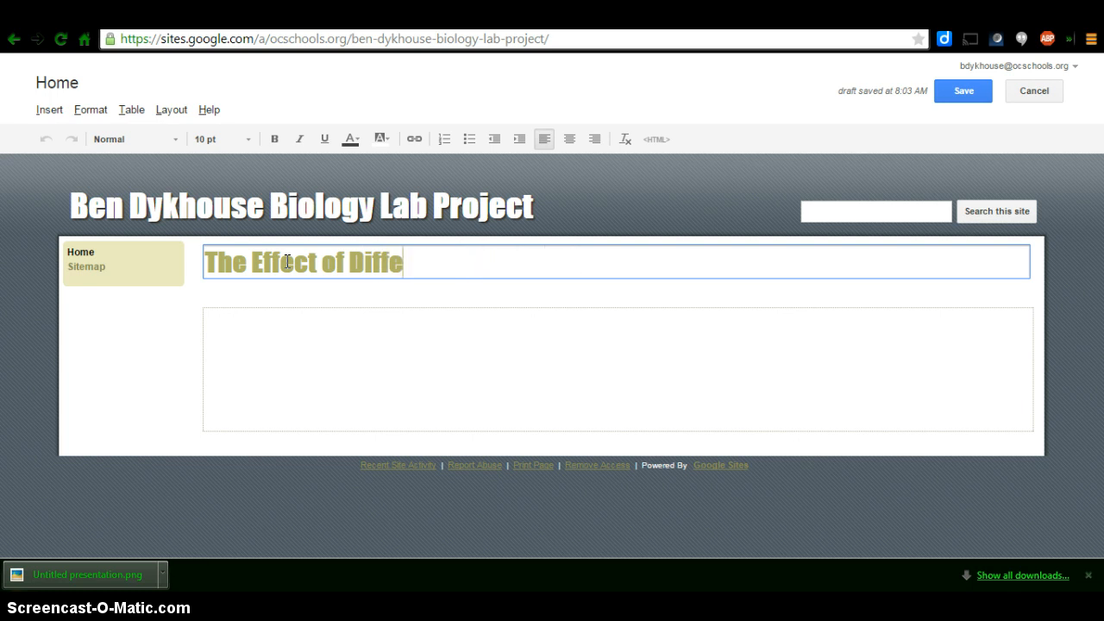
text(Light)
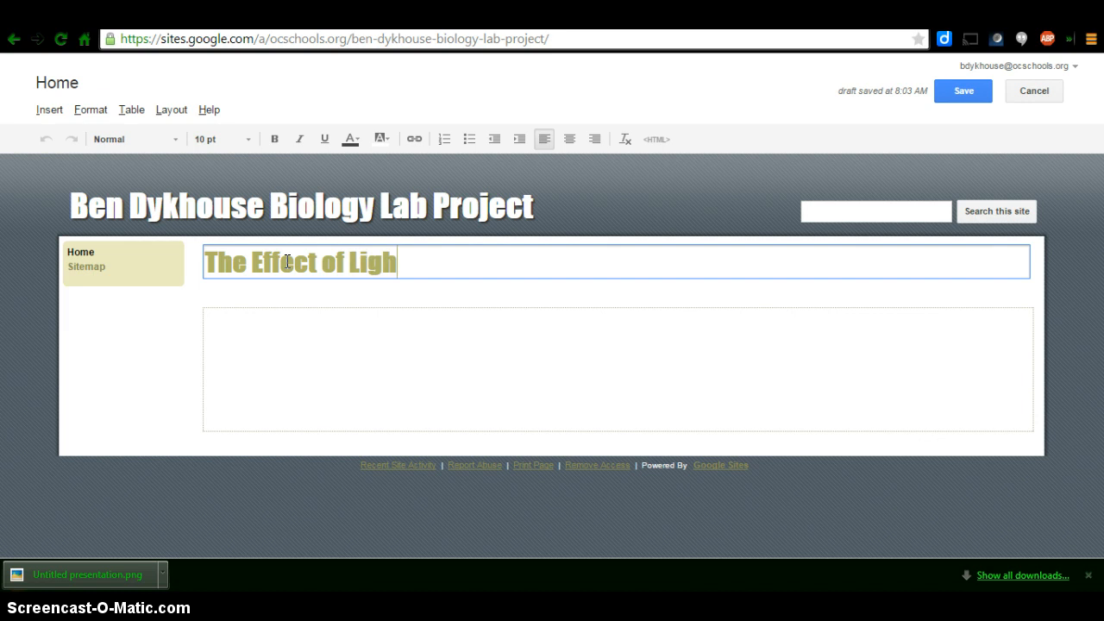
text(lor on Plant)
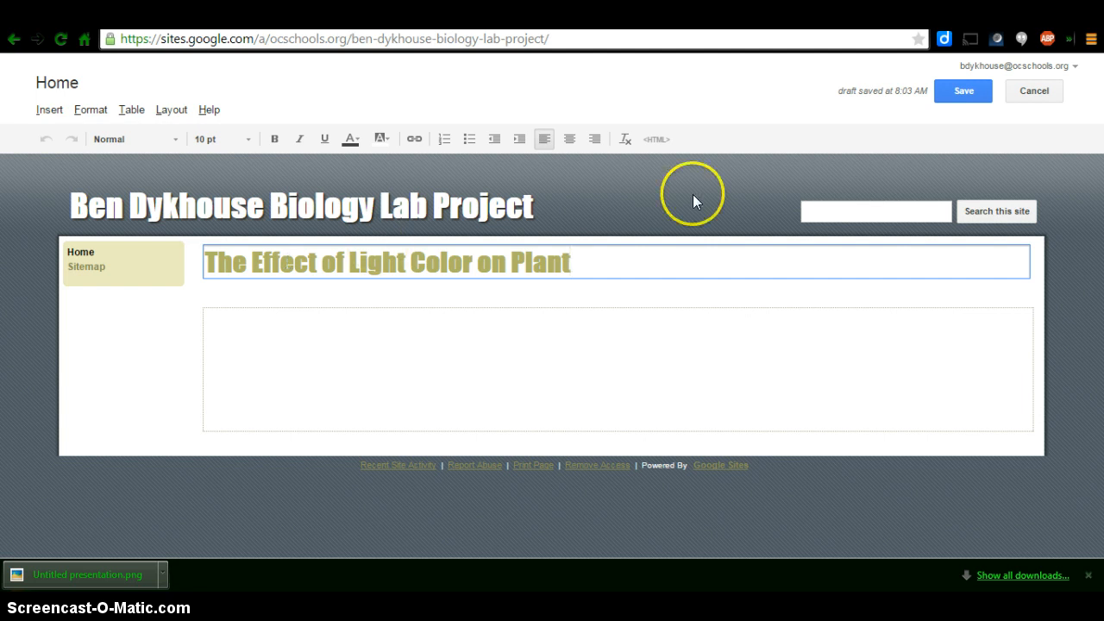
click(962, 92)
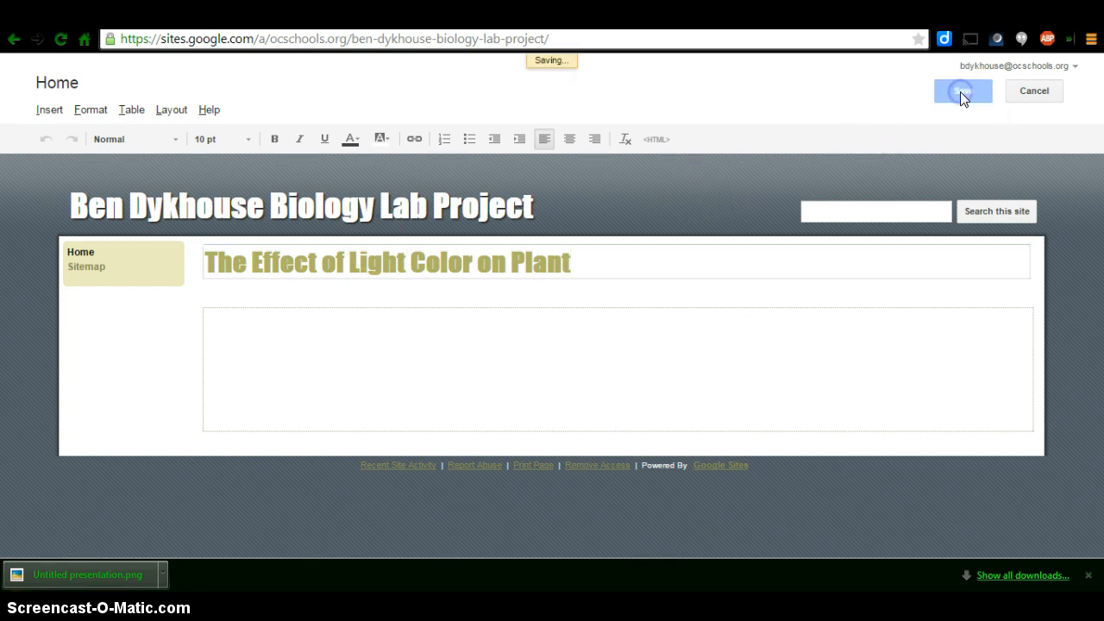